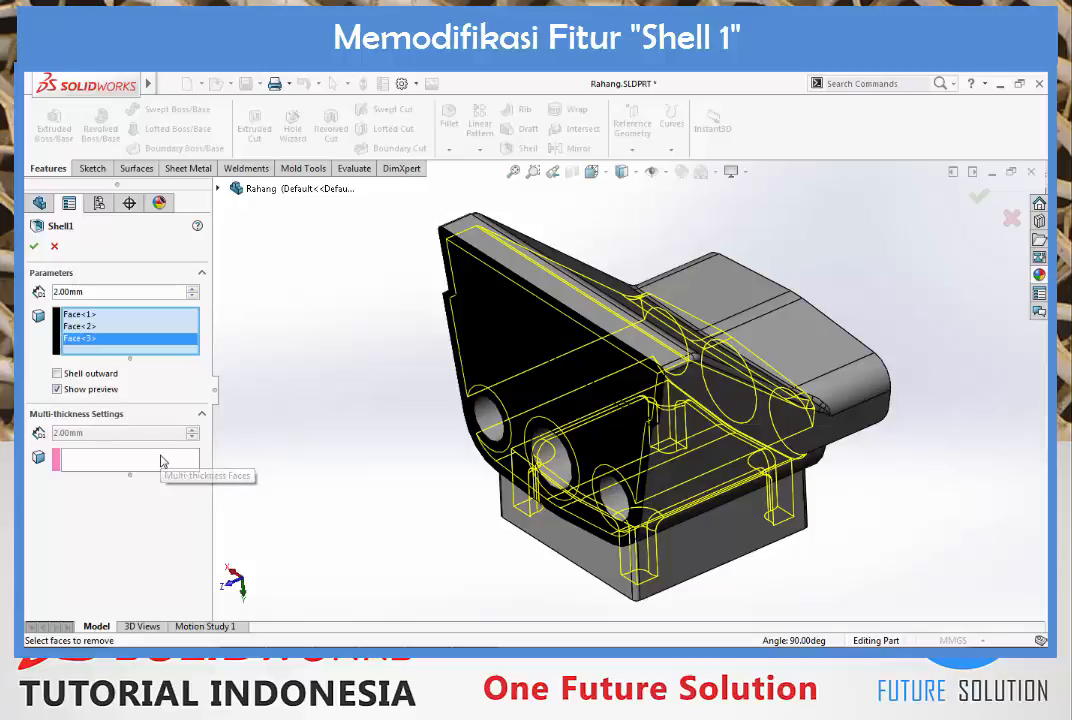
Step: In the Shell1 edit, assign a multi-thickness of 3.2 mm to the inner face of the middle hole
left_click(180, 349)
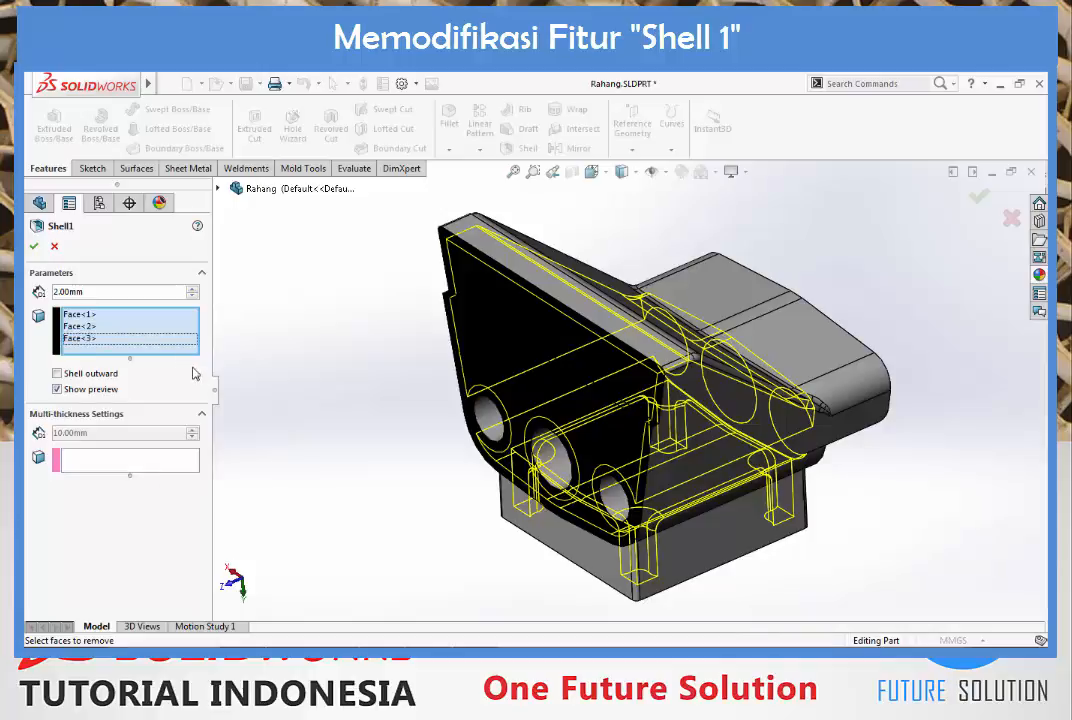
left_click(112, 466)
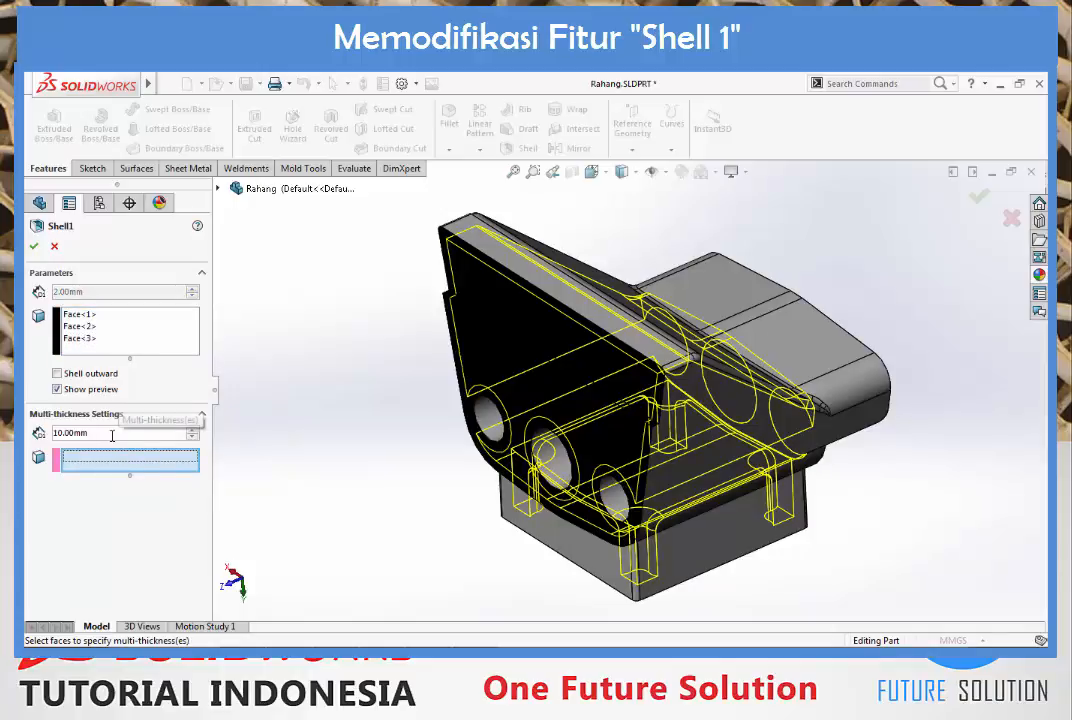
left_click(112, 435)
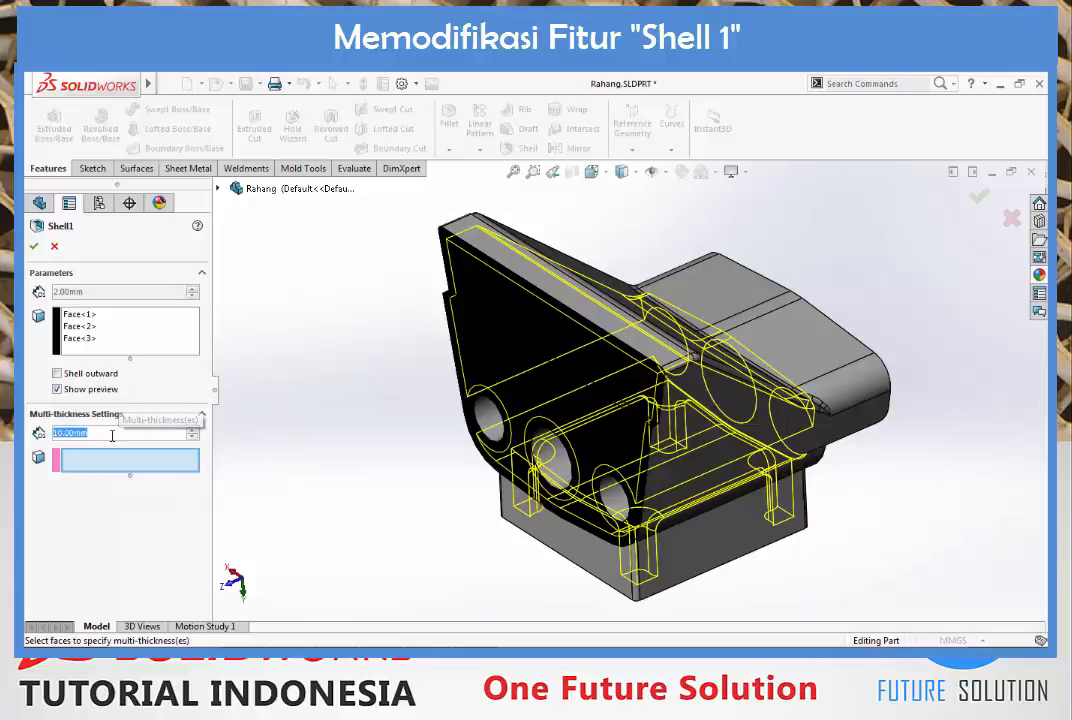
type("3.2")
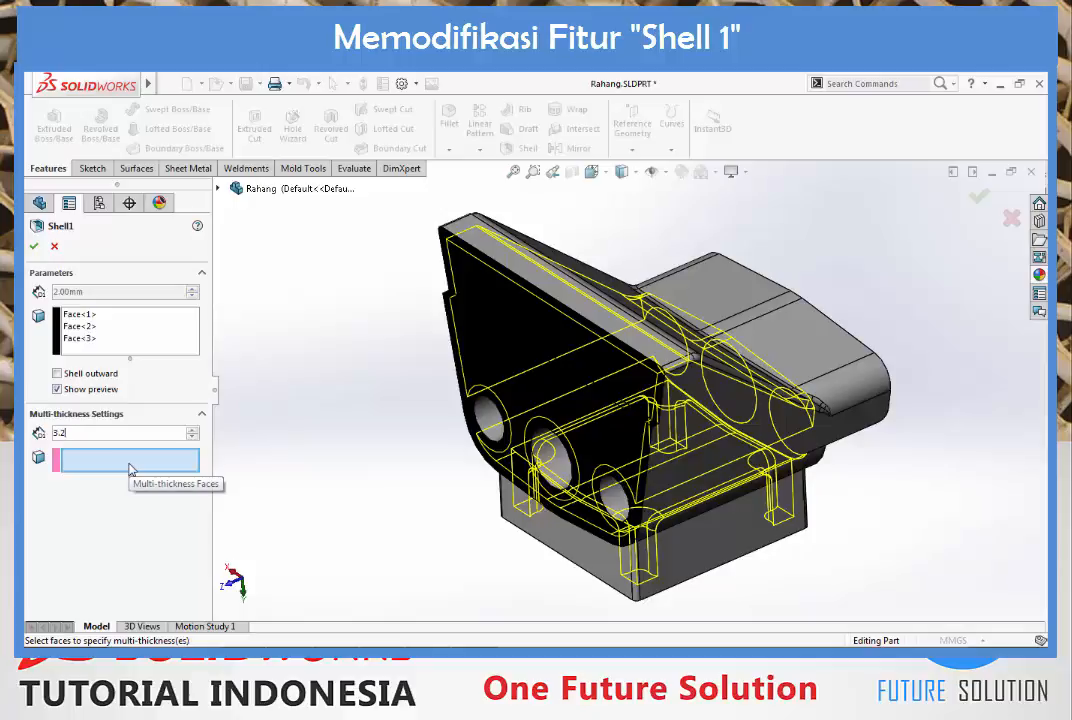
left_click(548, 437)
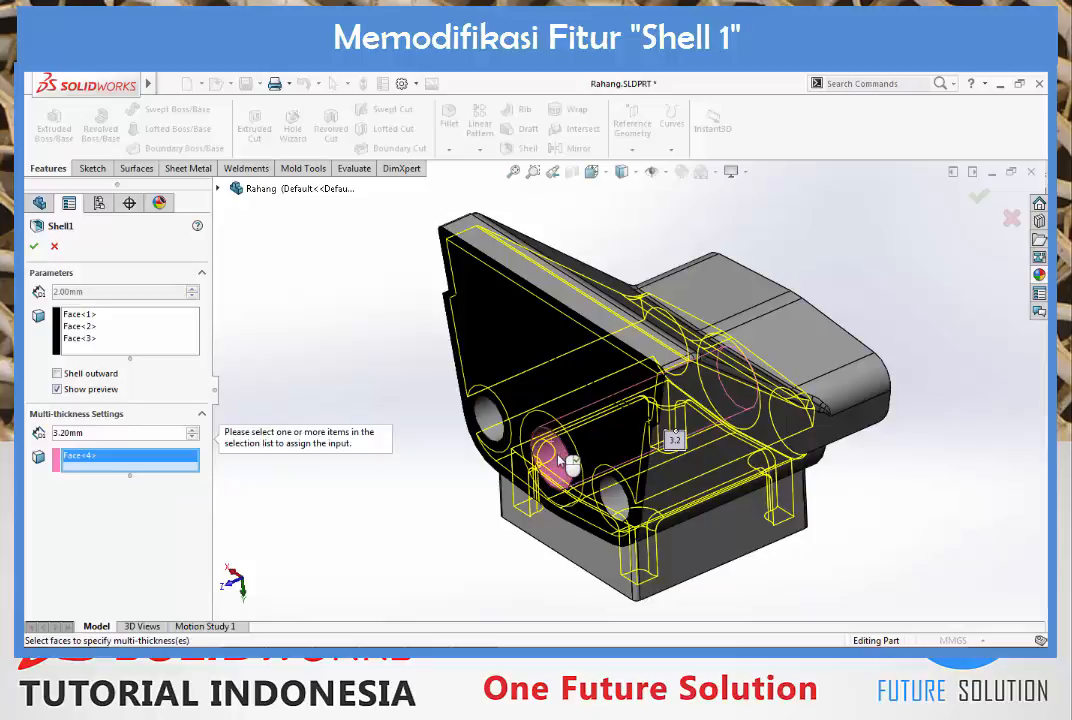
Step: Add the inner faces of the two outer holes to the multi-thickness settings at 2.2 mm each
left_click(484, 418)
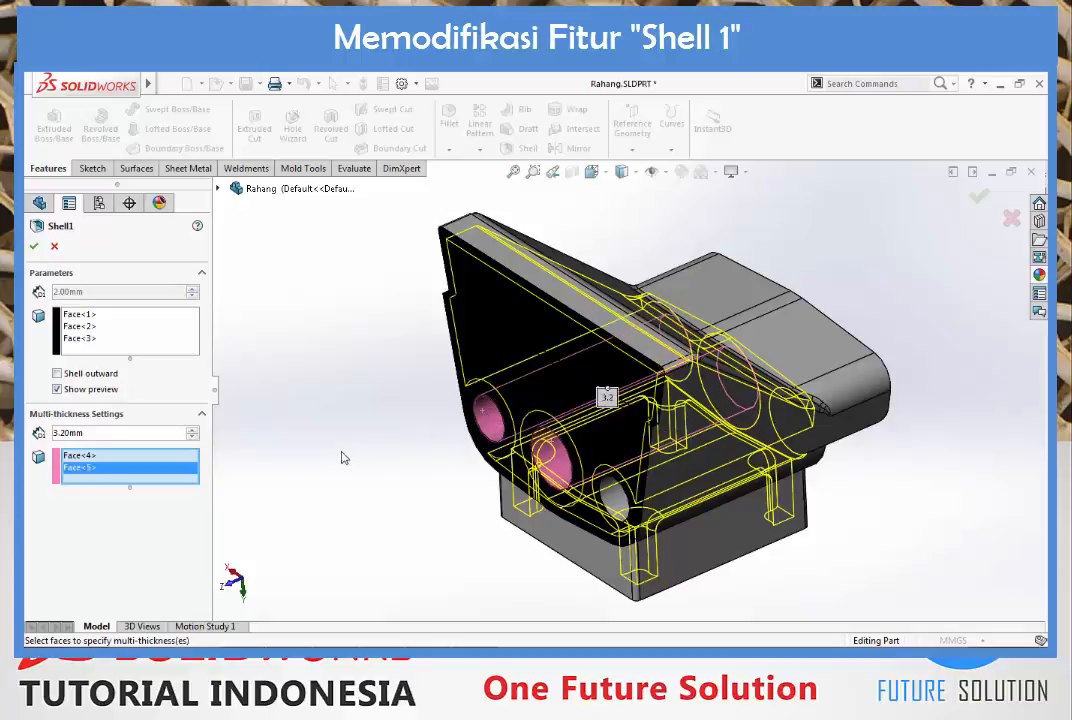
double_click(169, 434)
type("2.2")
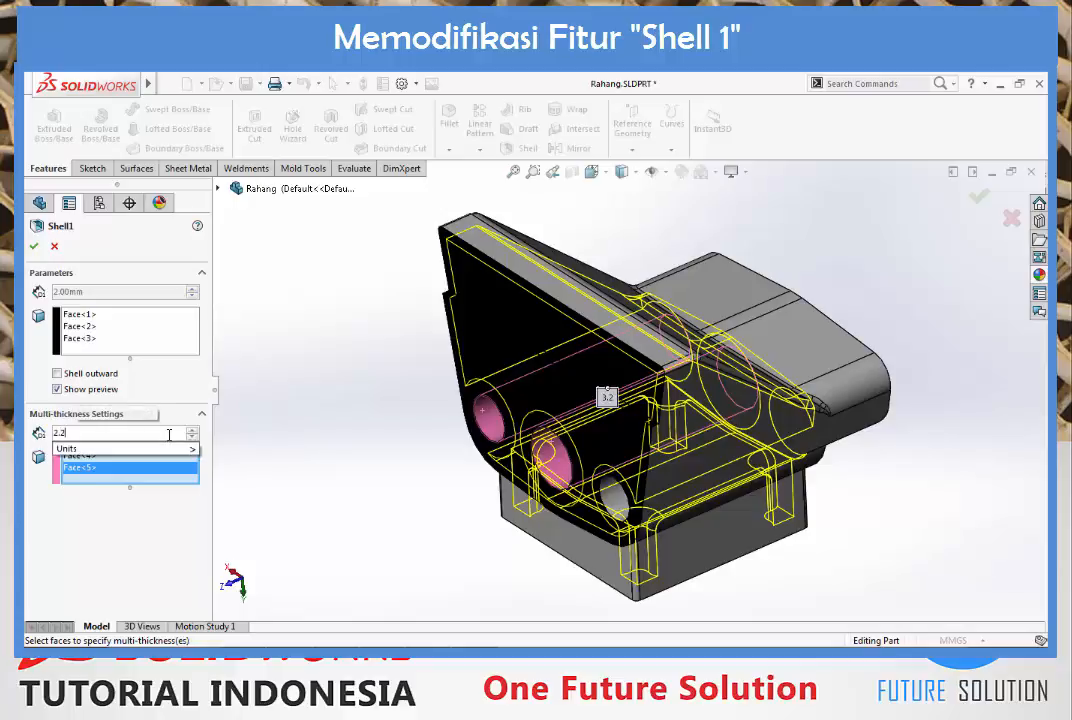
left_click(612, 494)
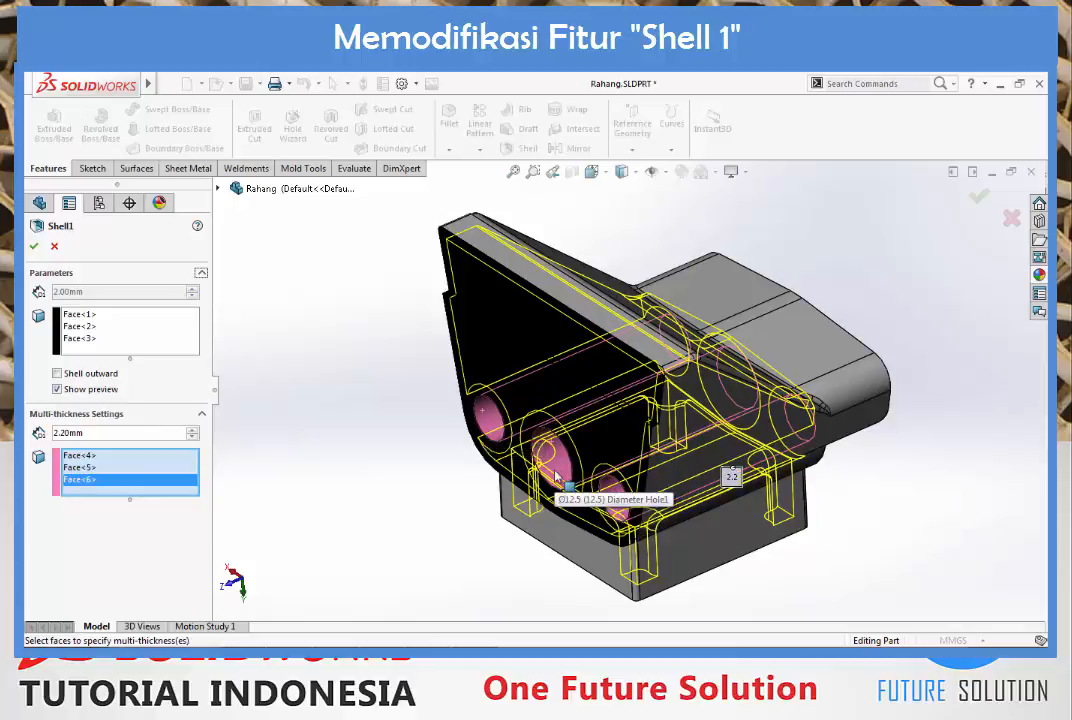
Step: Review the thickness assigned to each multi-thickness hole face and accept the Shell1 edit
left_click(87, 468)
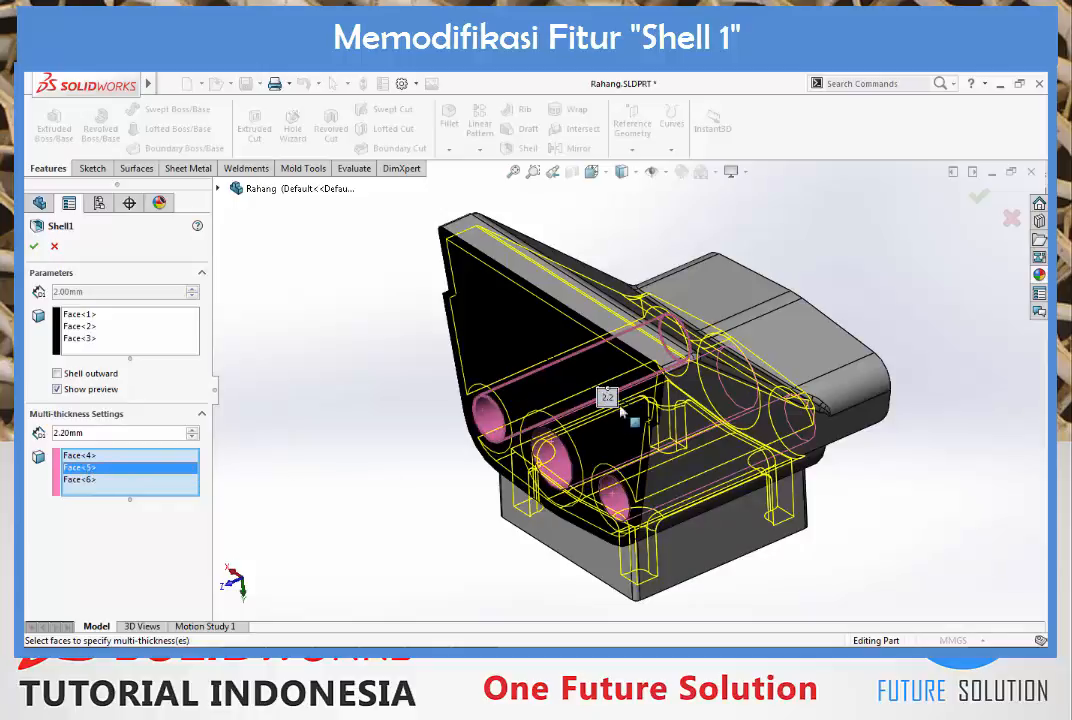
left_click(86, 457)
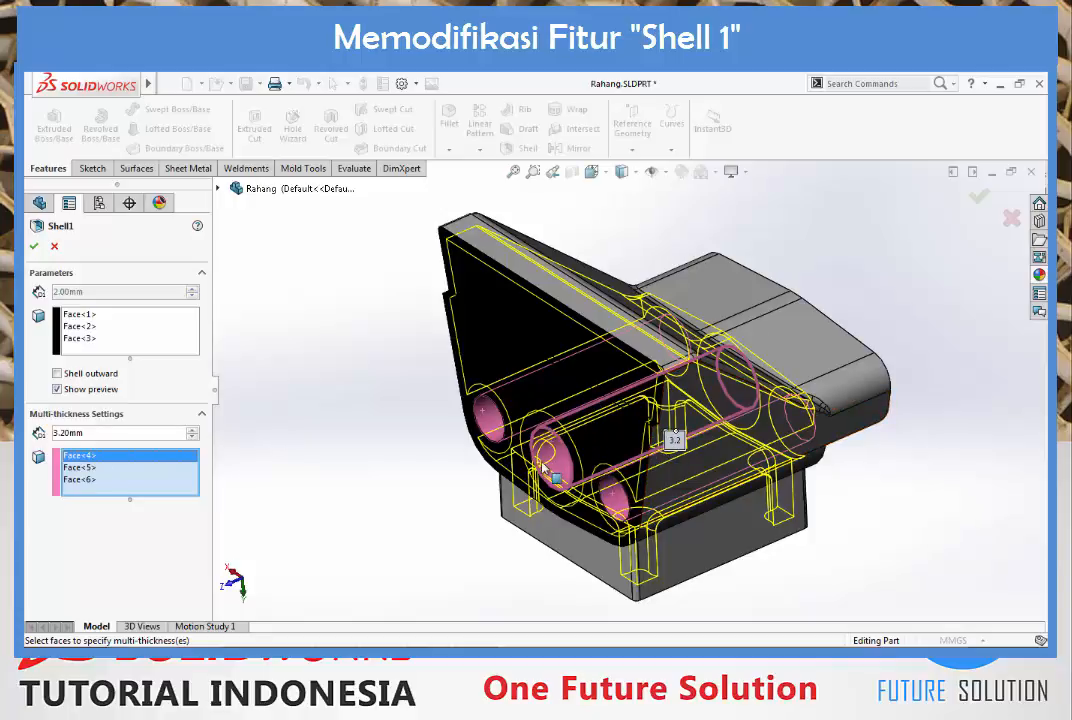
left_click(92, 469)
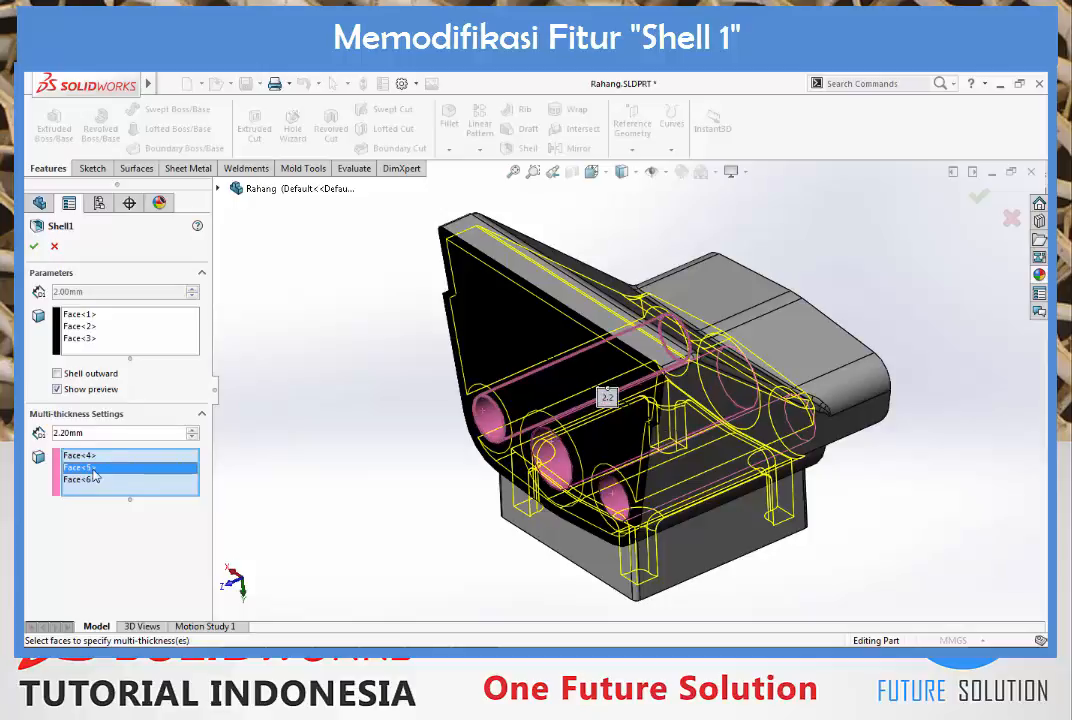
left_click(101, 482)
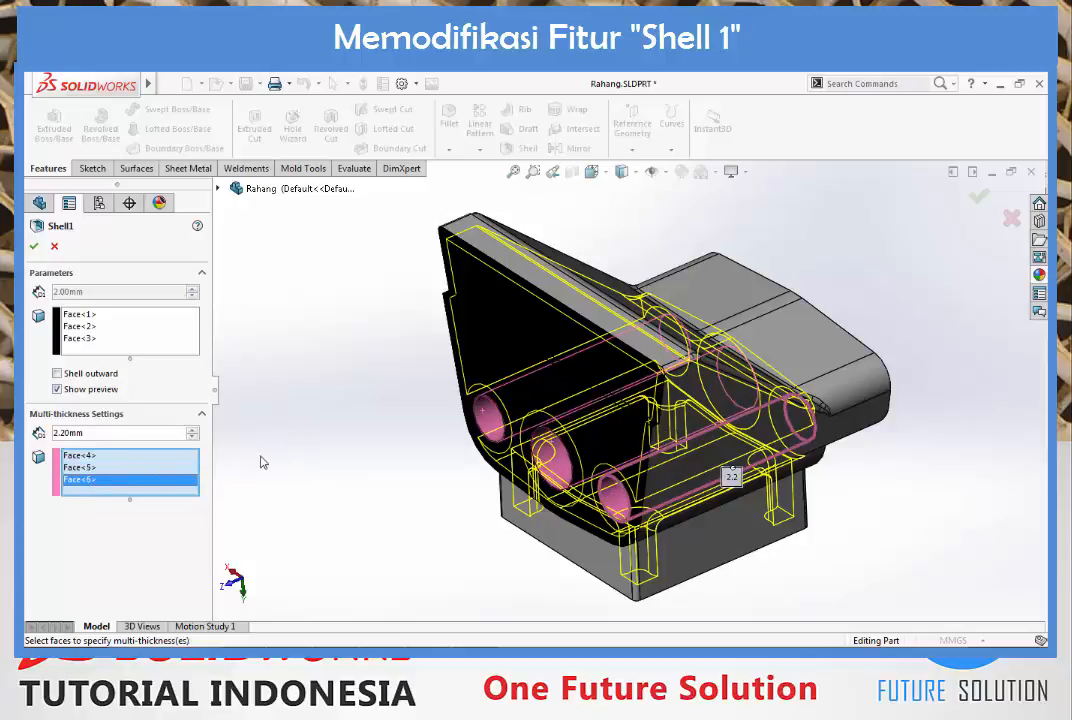
left_click(35, 250)
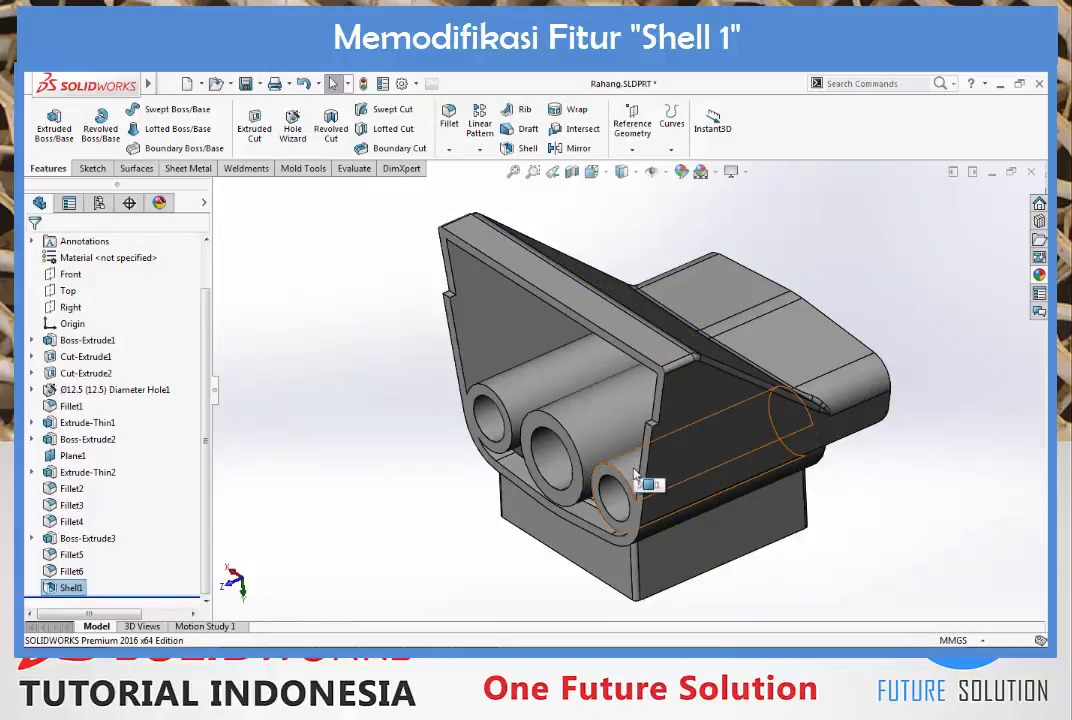
Step: Use Measure to check the distance between the inner and outer faces of the top wall, and clear the selections
middle_click_drag(585, 445, 699, 427)
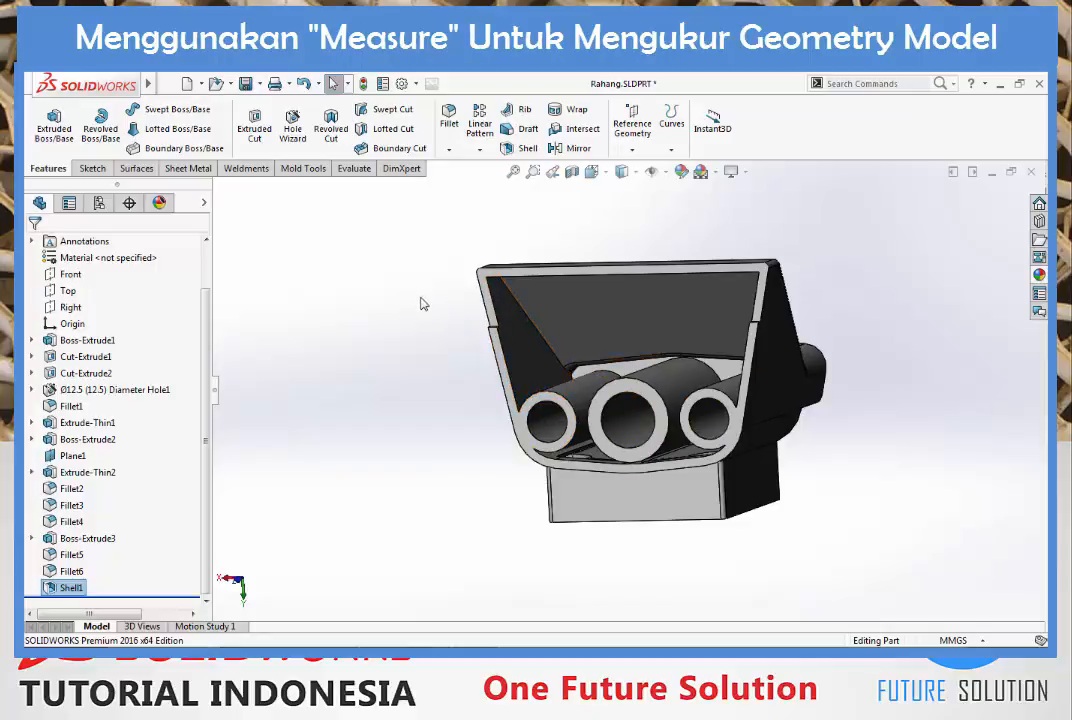
left_click(352, 169)
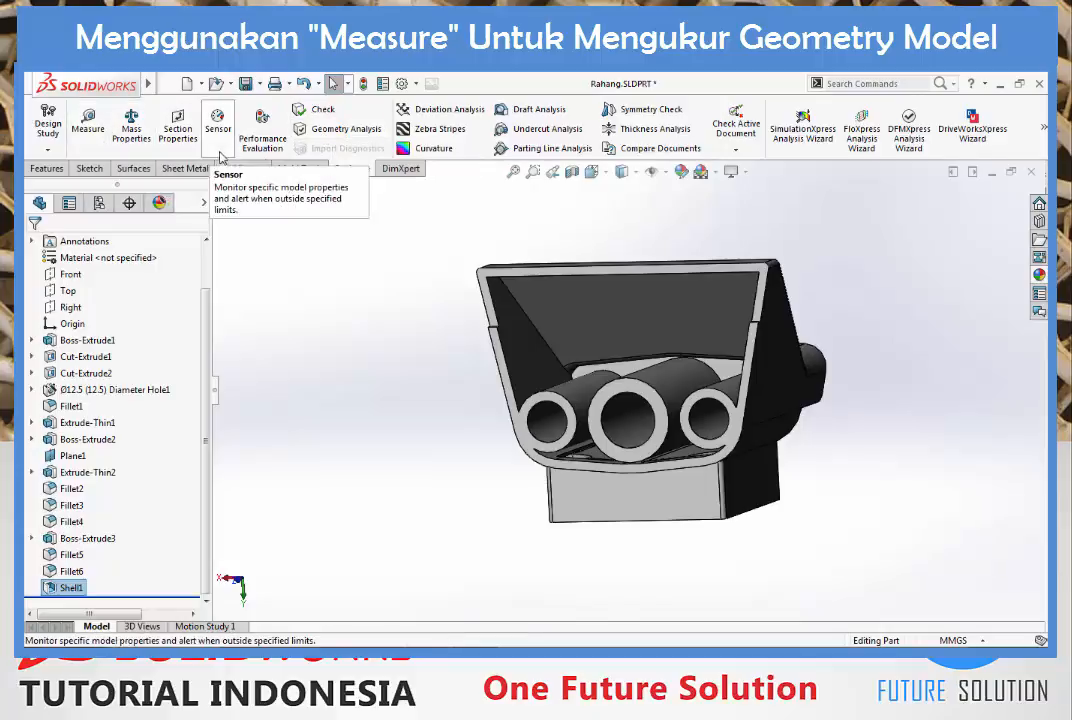
left_click(88, 123)
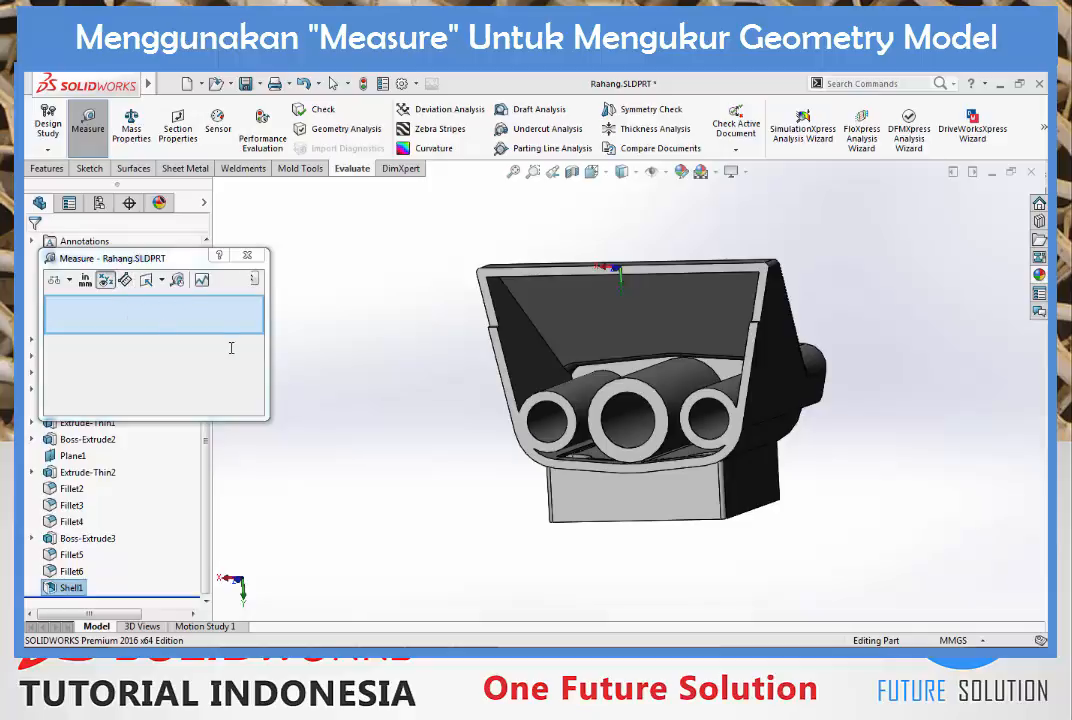
middle_click_drag(615, 265, 579, 210)
scroll(560, 362, "down", 3)
left_click(545, 377)
middle_click_drag(545, 377, 447, 463)
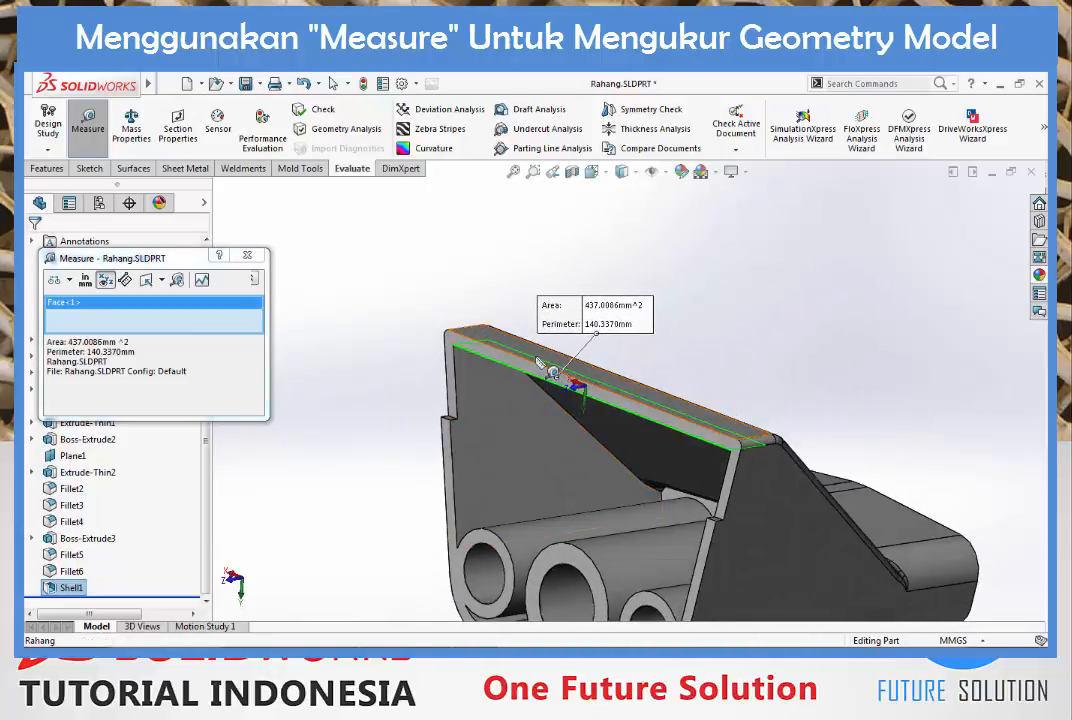
left_click(538, 362)
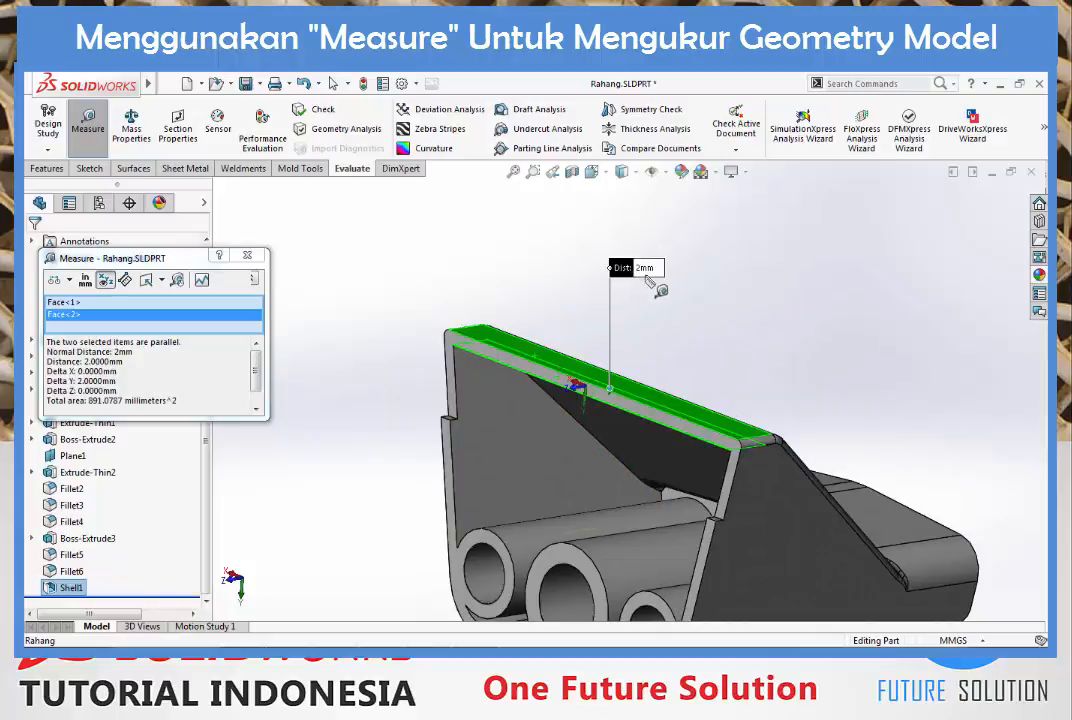
right_click(145, 318)
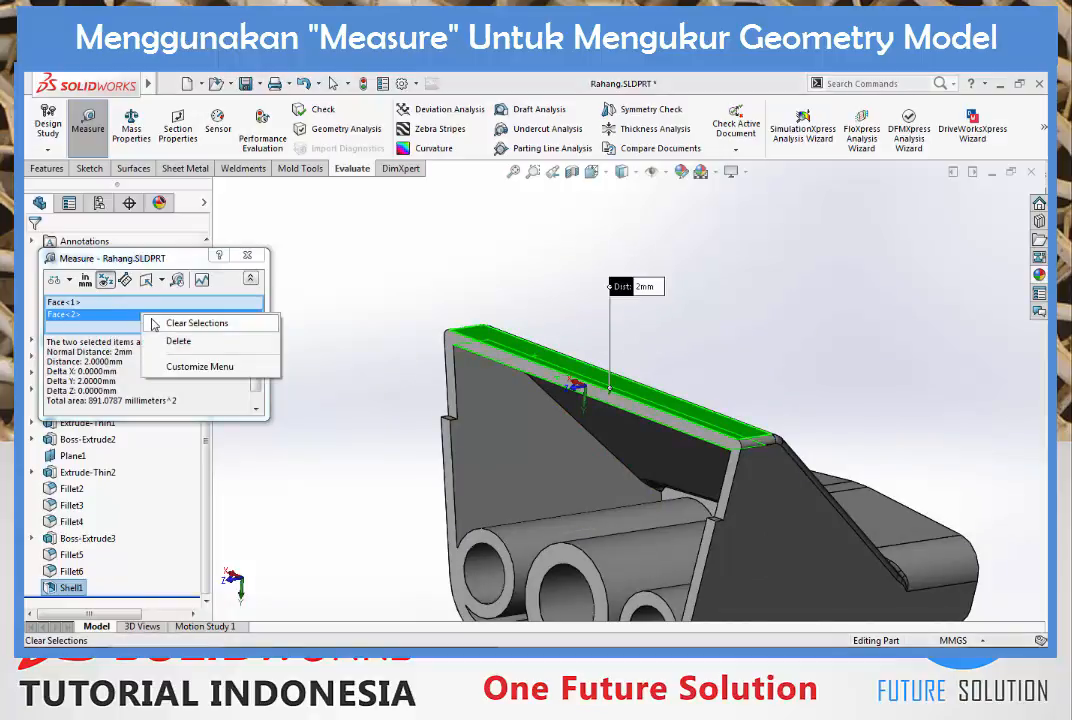
left_click(153, 324)
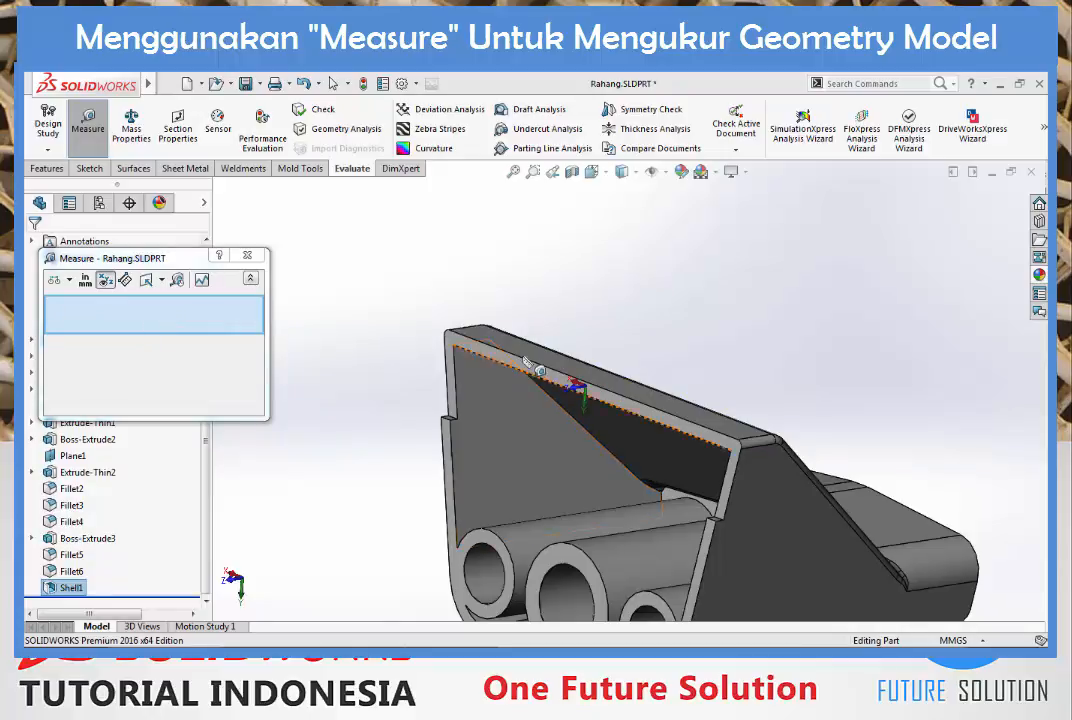
Step: Measure the left tube's wall between its inner and outer cylindrical faces, using the Minimum Distance option
scroll(598, 470, "up", 5)
scroll(602, 467, "down", 6)
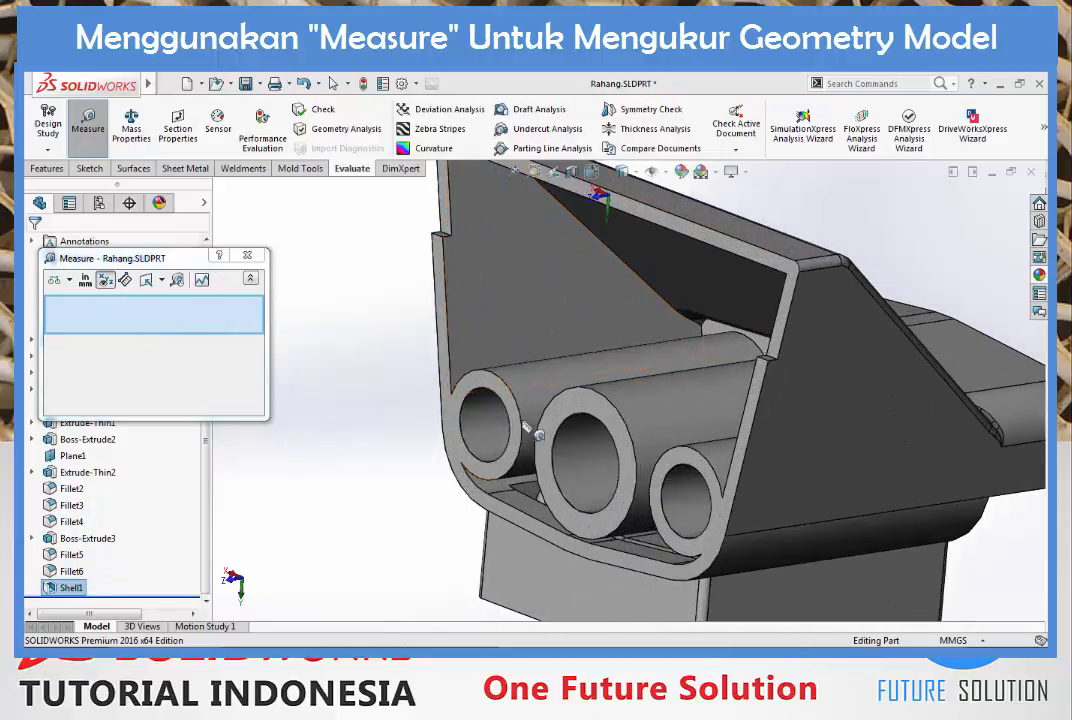
left_click(546, 385)
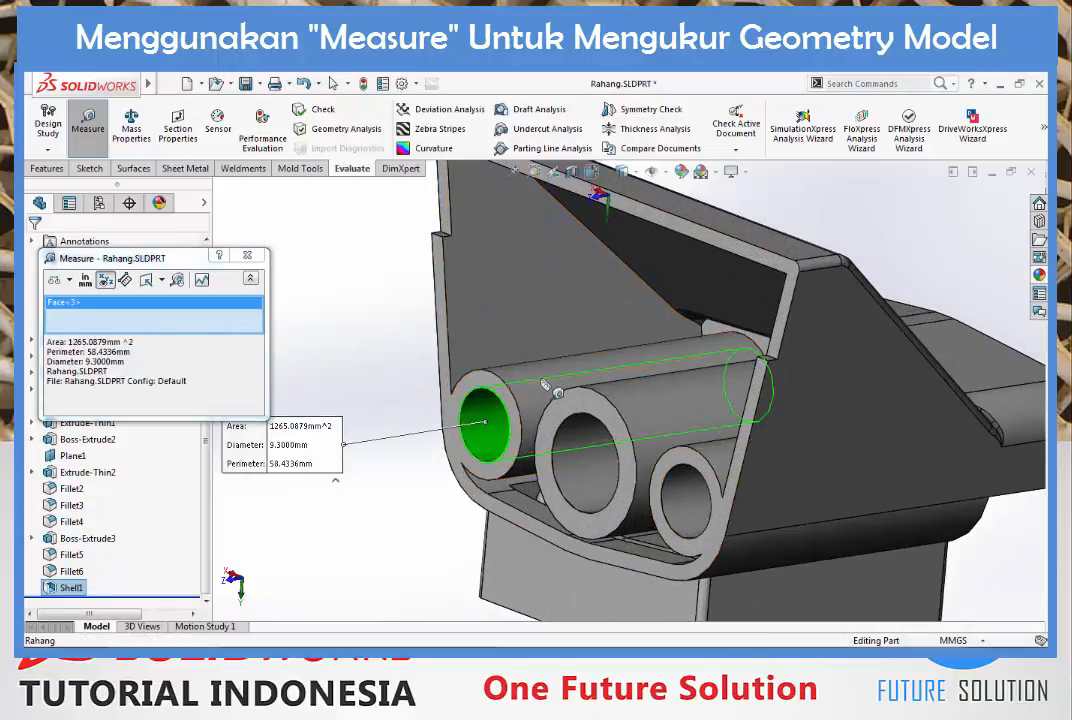
left_click(546, 385)
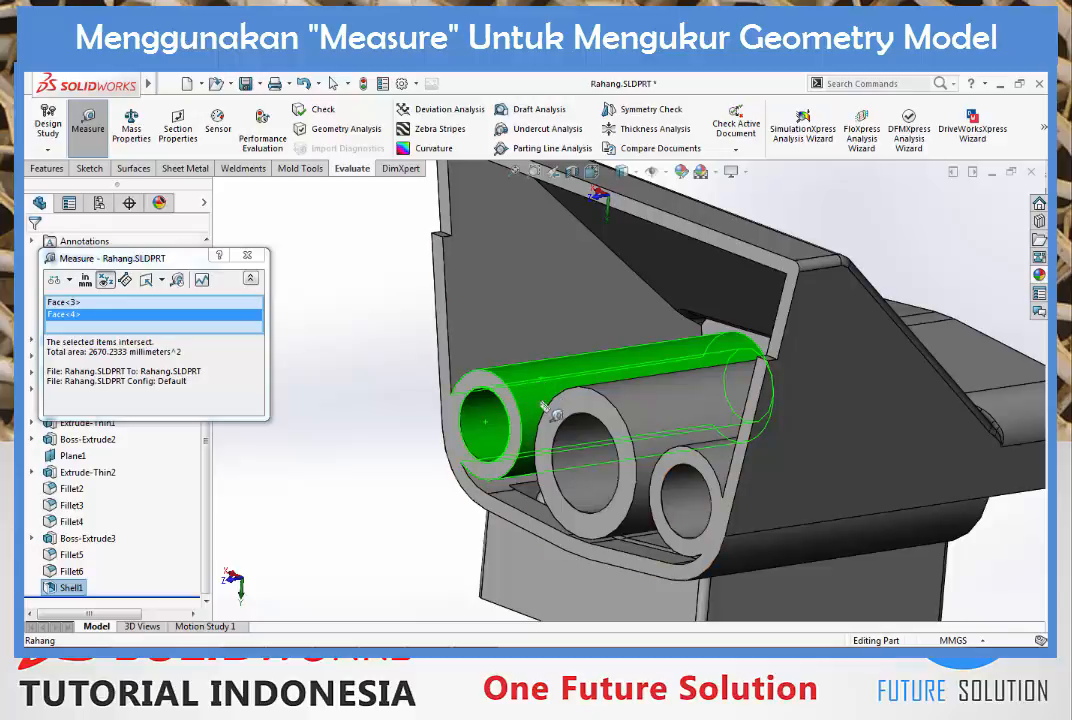
left_click(69, 281)
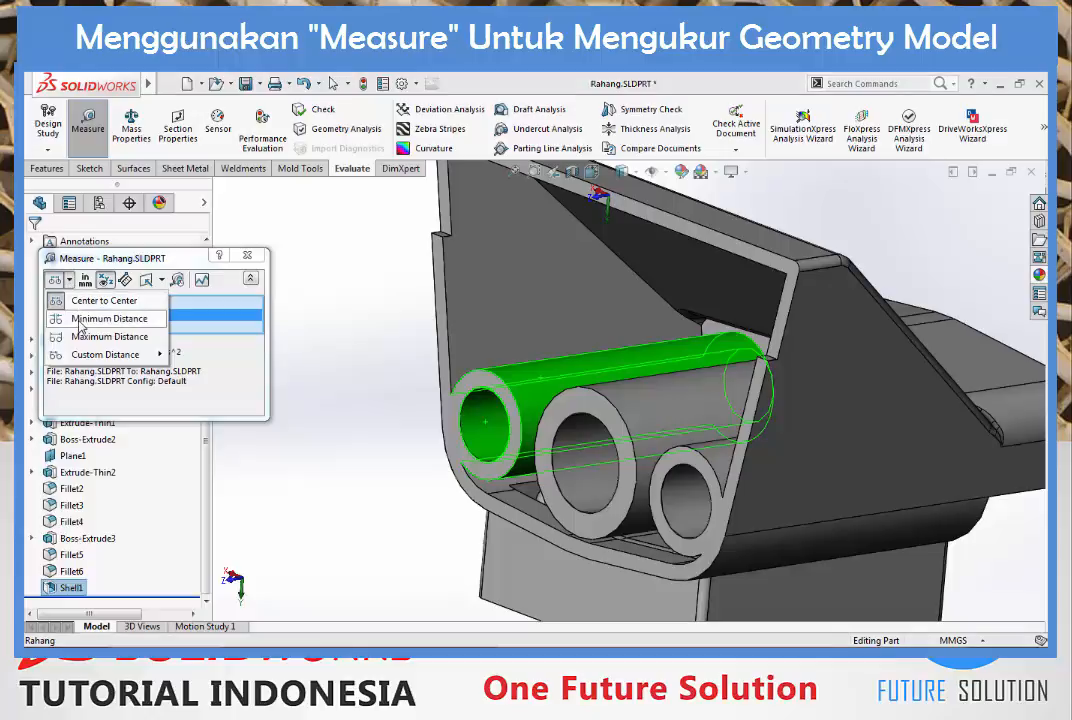
left_click(80, 320)
Step: Examine the minimum distance and delta callouts on the left tube's wall up close, and clear the measured faces
scroll(601, 400, "up", 2)
middle_click_drag(601, 400, 682, 390)
scroll(665, 385, "down", 3)
scroll(665, 386, "down", 2)
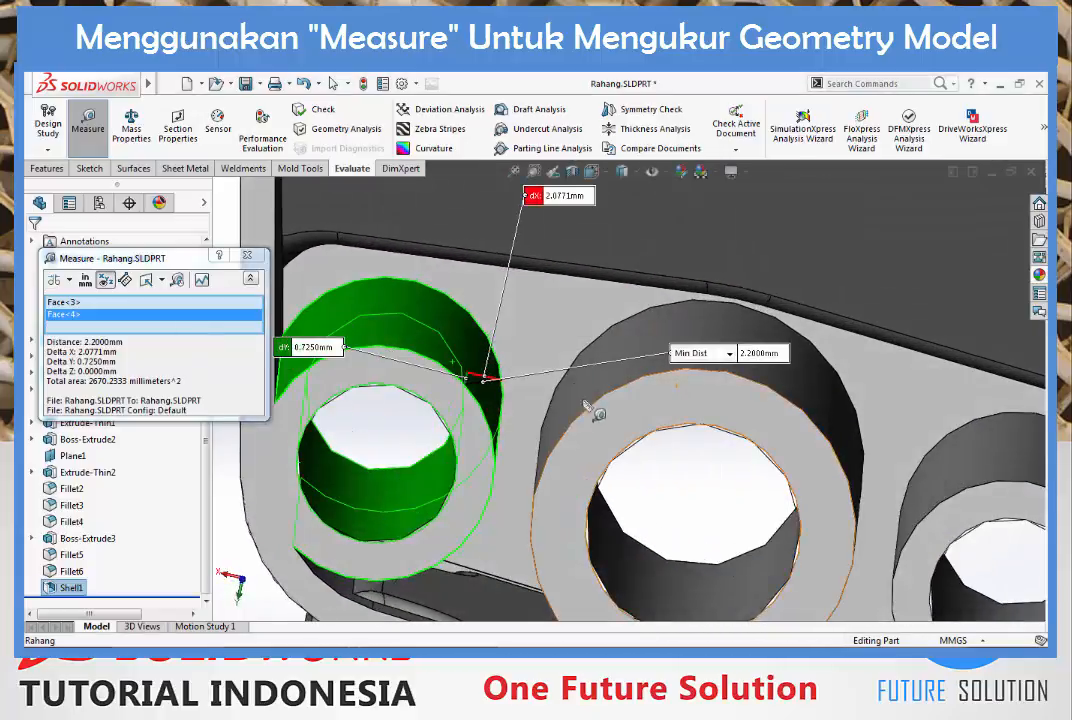
scroll(535, 394, "down", 3)
middle_click_drag(499, 386, 718, 407)
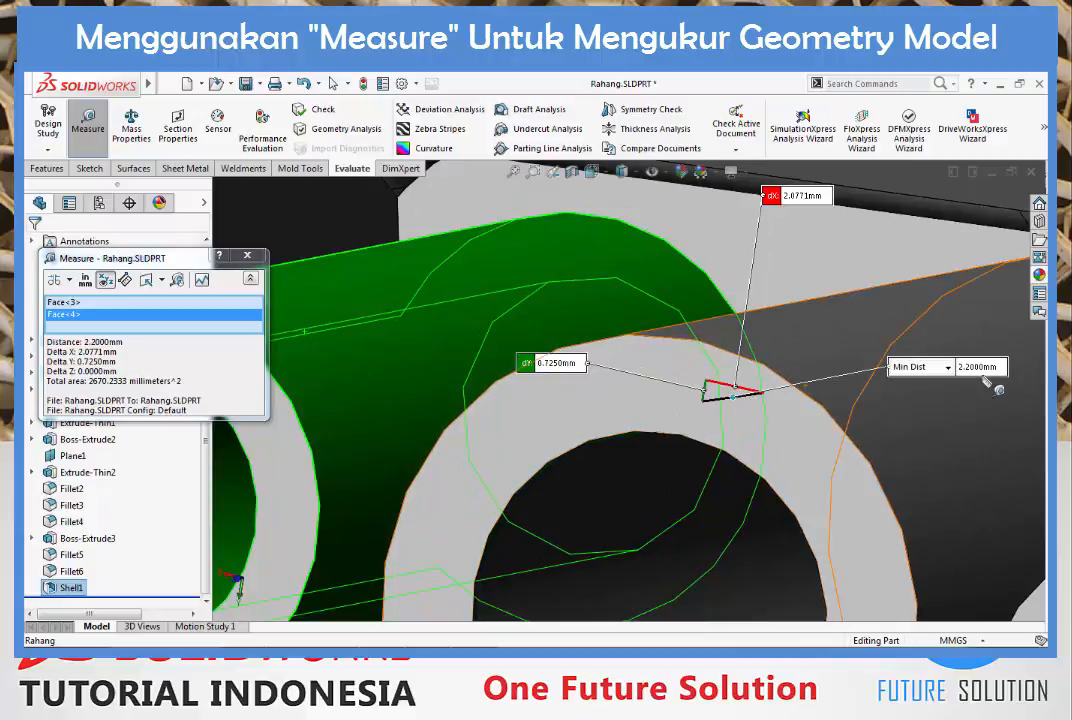
scroll(730, 409, "up", 3)
middle_click_drag(730, 411, 498, 443)
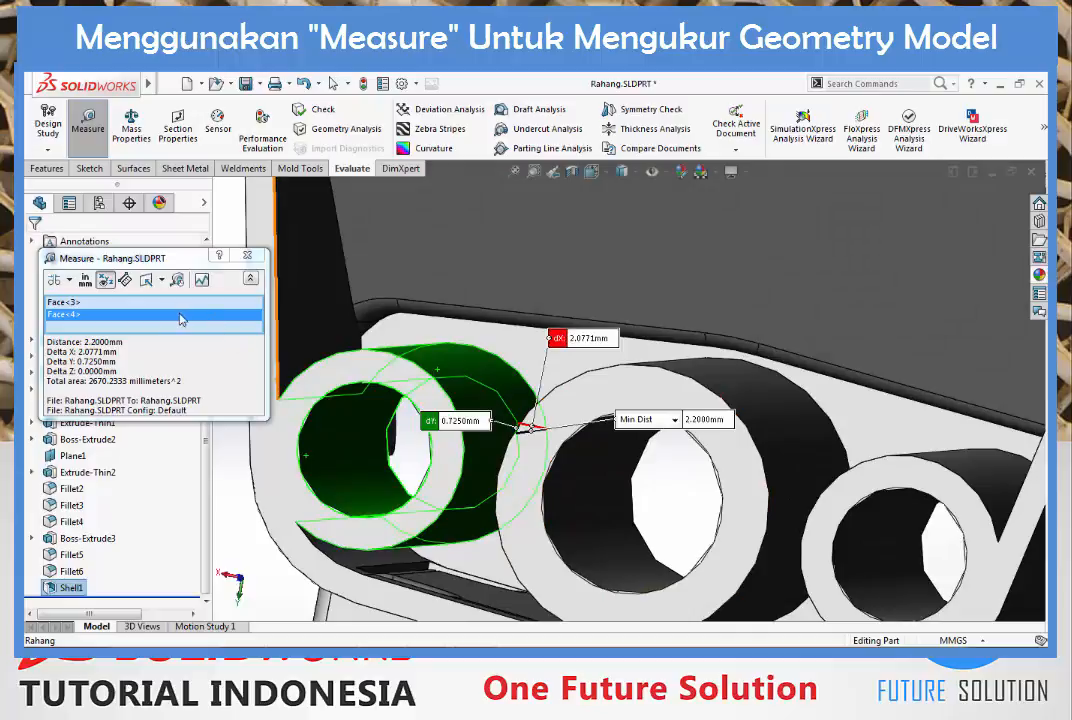
right_click(250, 330)
left_click(292, 334)
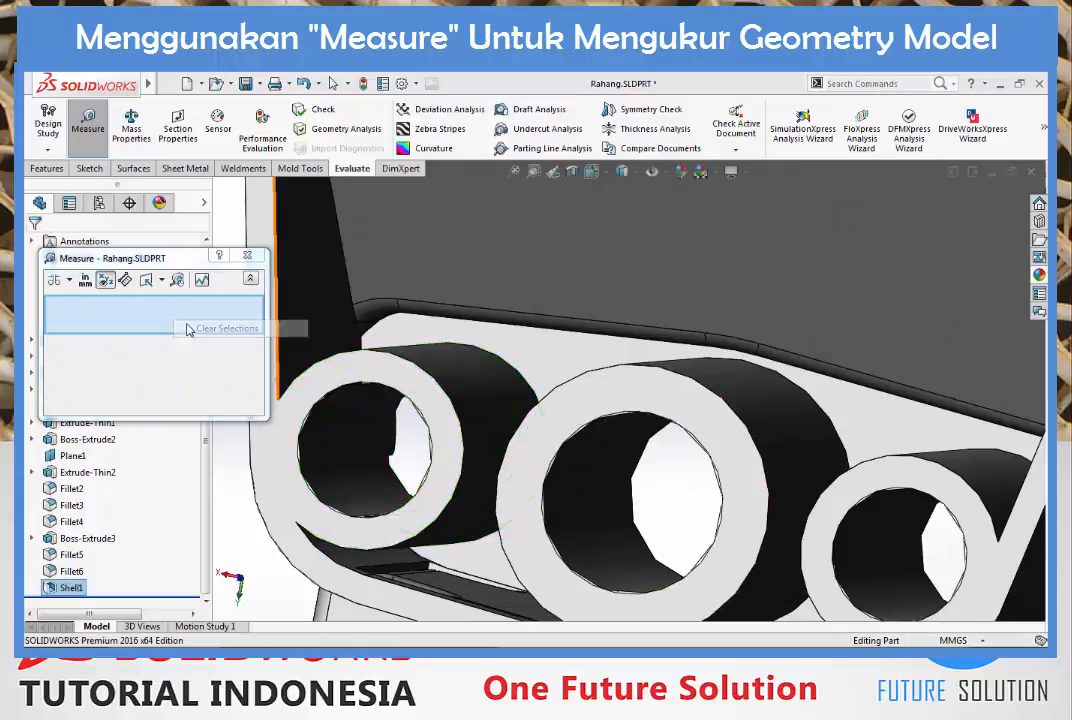
Step: Measure the minimum distance between the middle tube's inner and outer cylindrical faces, and clear the selections
scroll(660, 456, "up", 5)
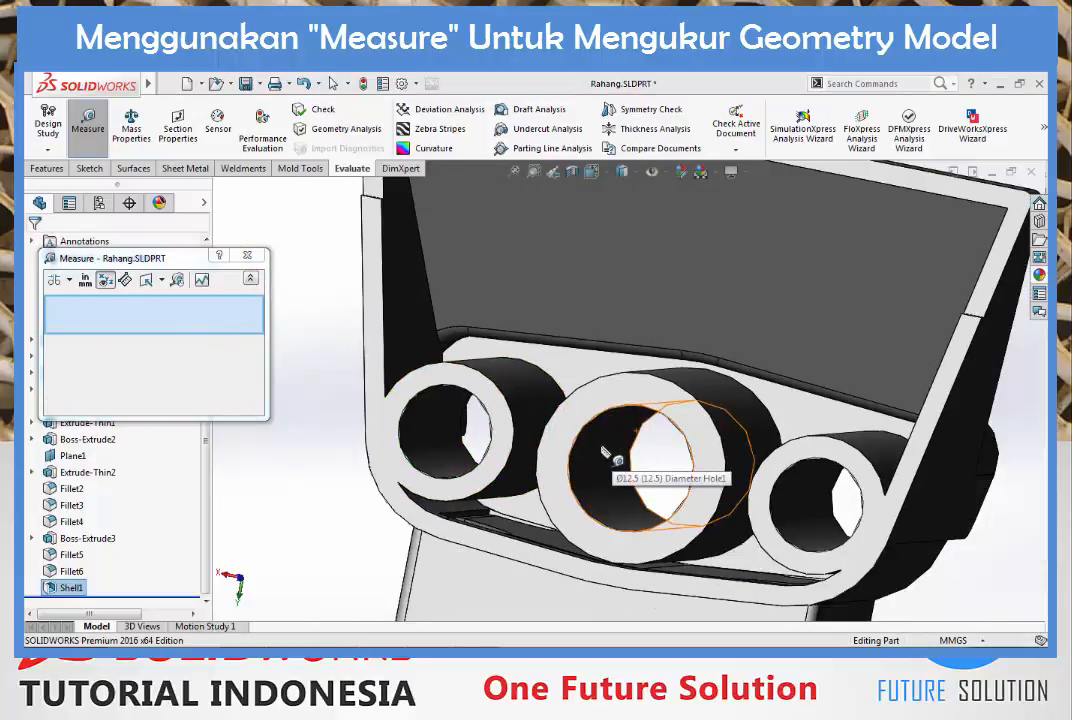
left_click(605, 453)
left_click(732, 404)
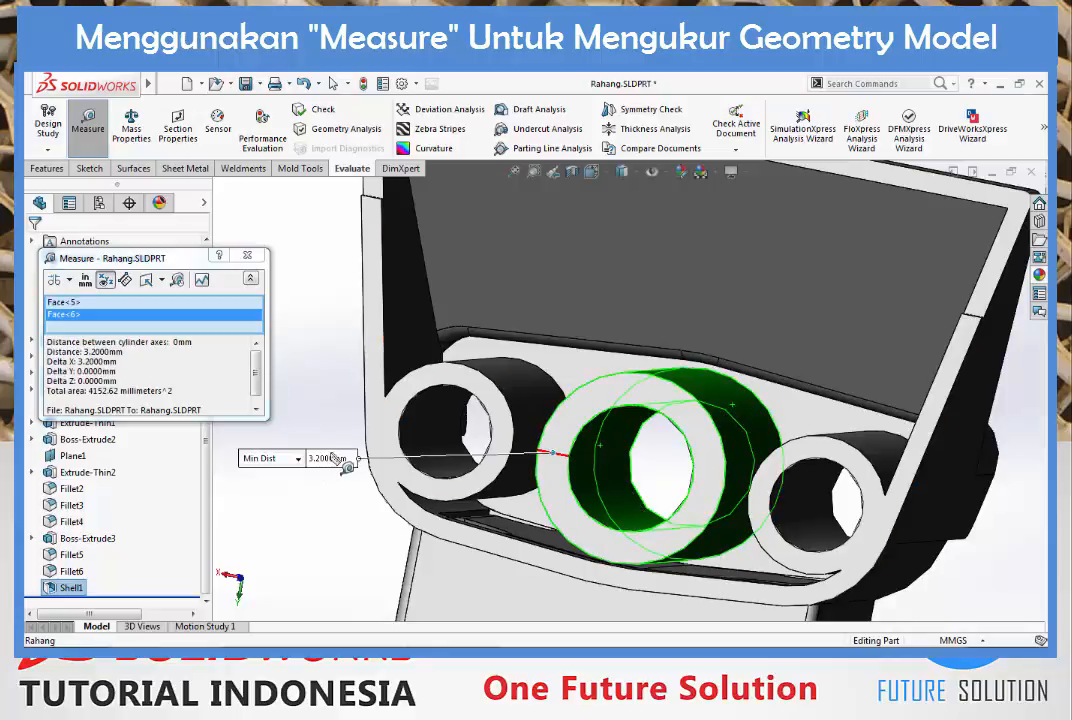
right_click(192, 320)
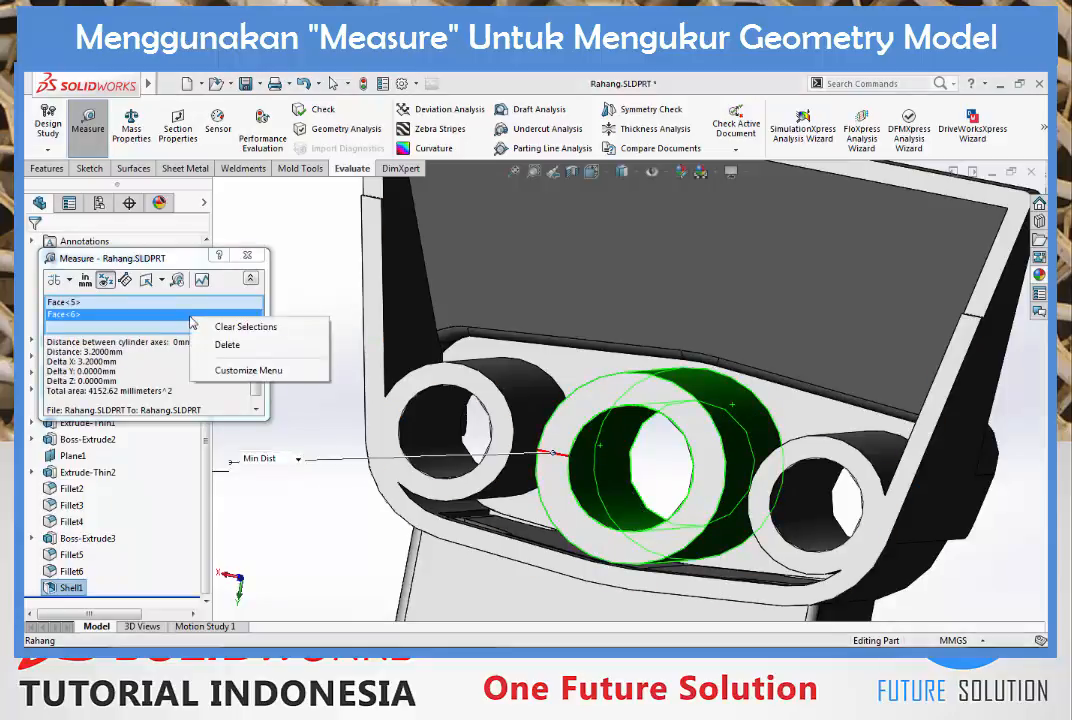
left_click(201, 328)
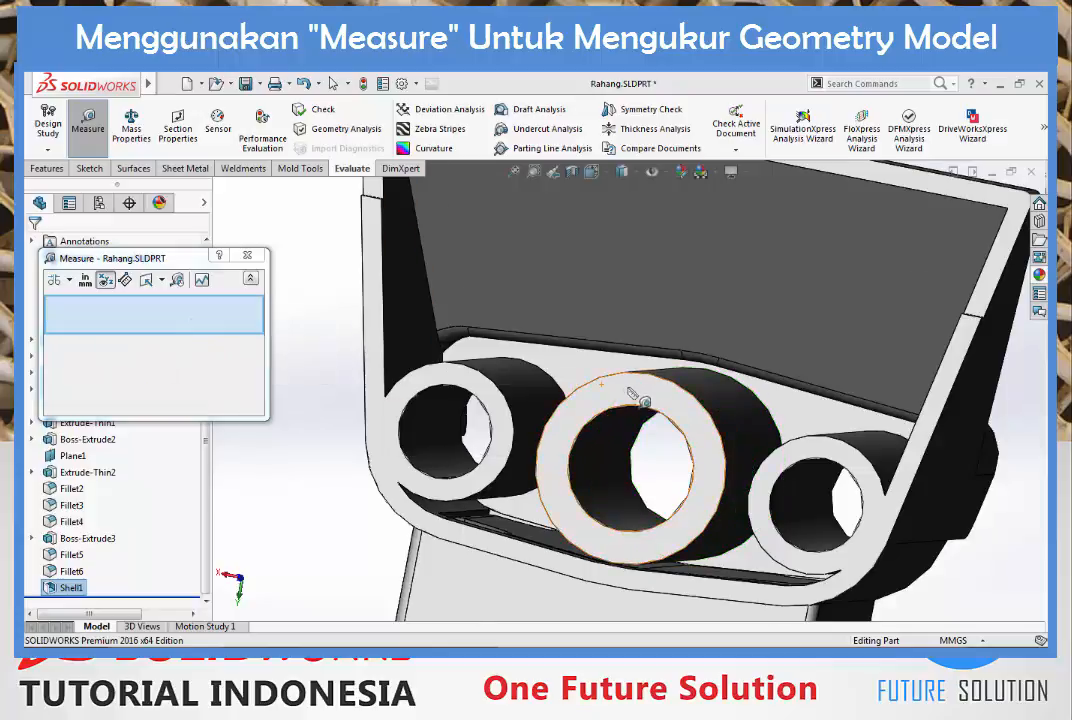
Step: Measure point to point from the left inner side wall to the large inner back face, and reset the point-to-point mode and selections
scroll(625, 395, "up", 5)
scroll(593, 401, "down", 2)
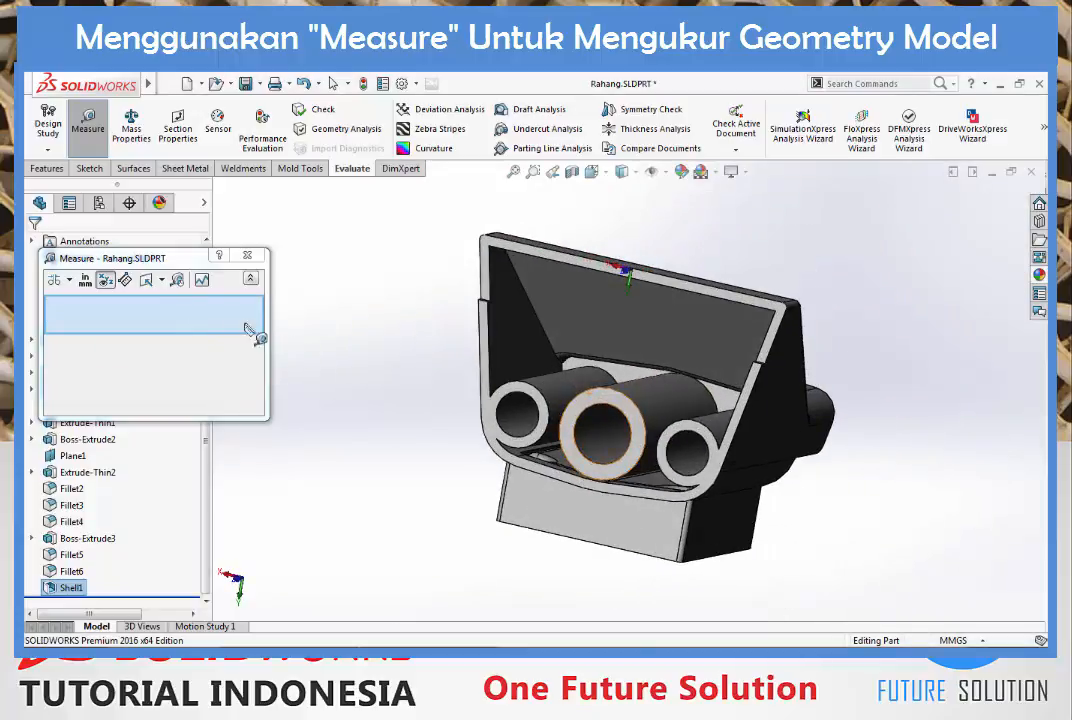
left_click(126, 281)
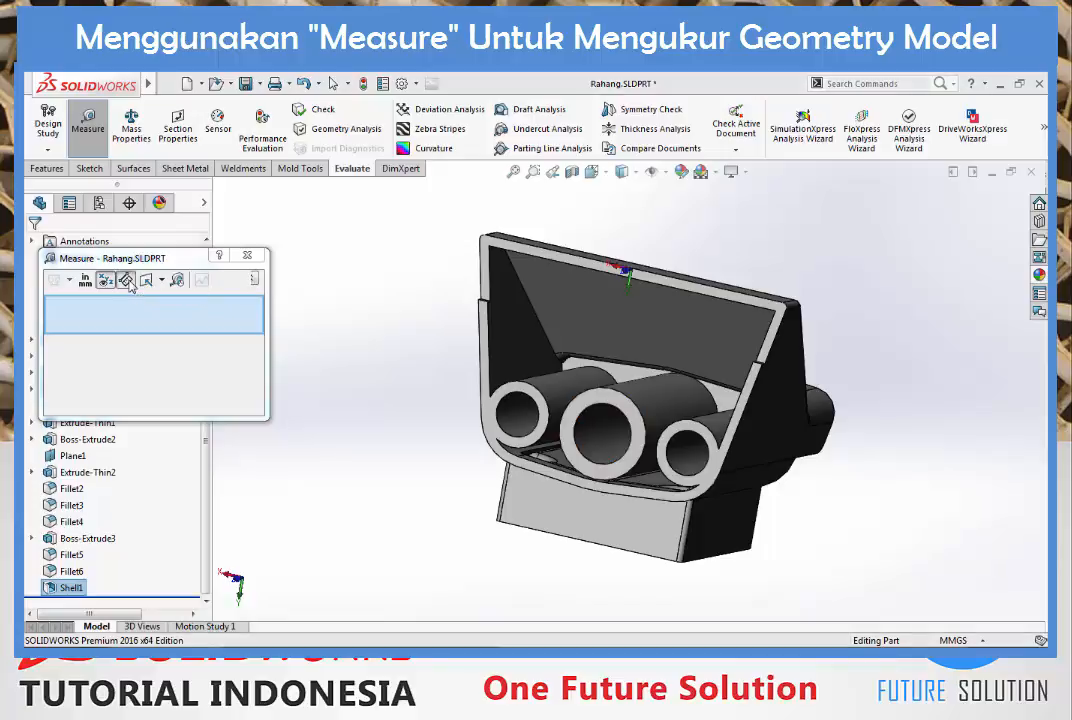
left_click(521, 344)
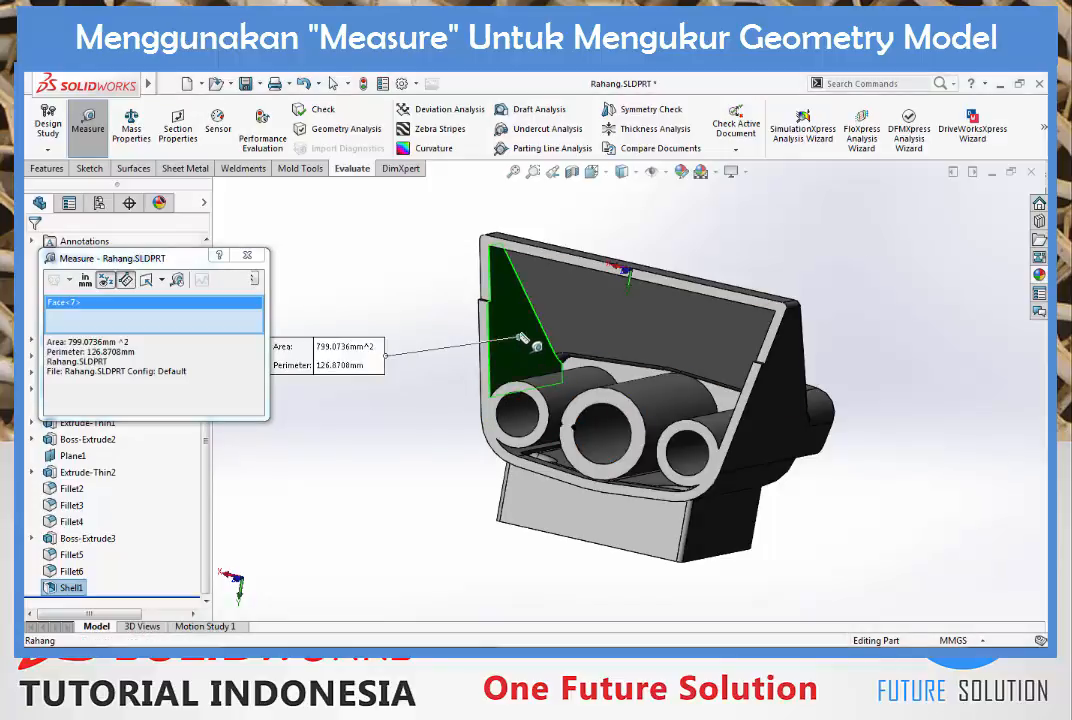
left_click(717, 343)
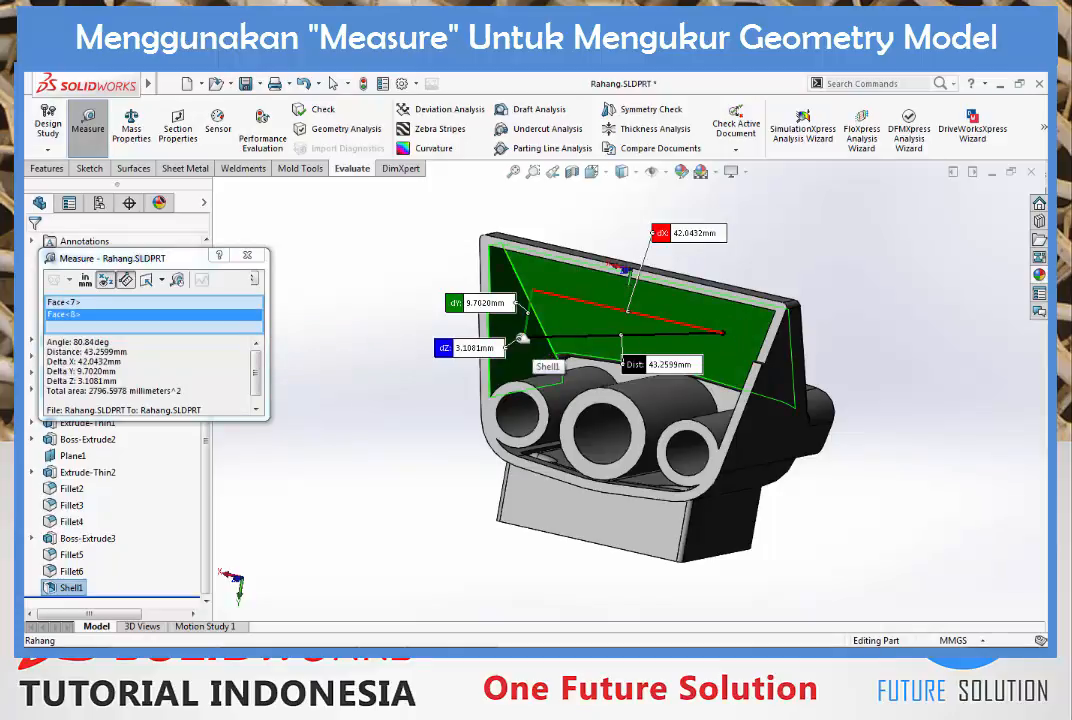
left_click(125, 281)
right_click(204, 312)
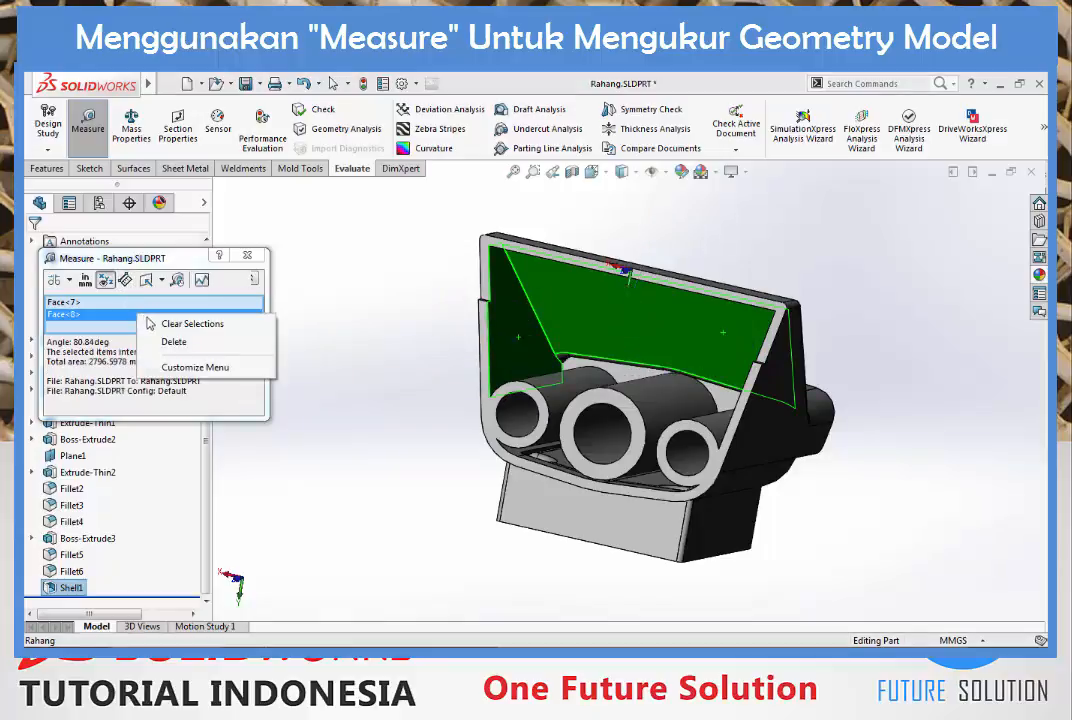
left_click(232, 318)
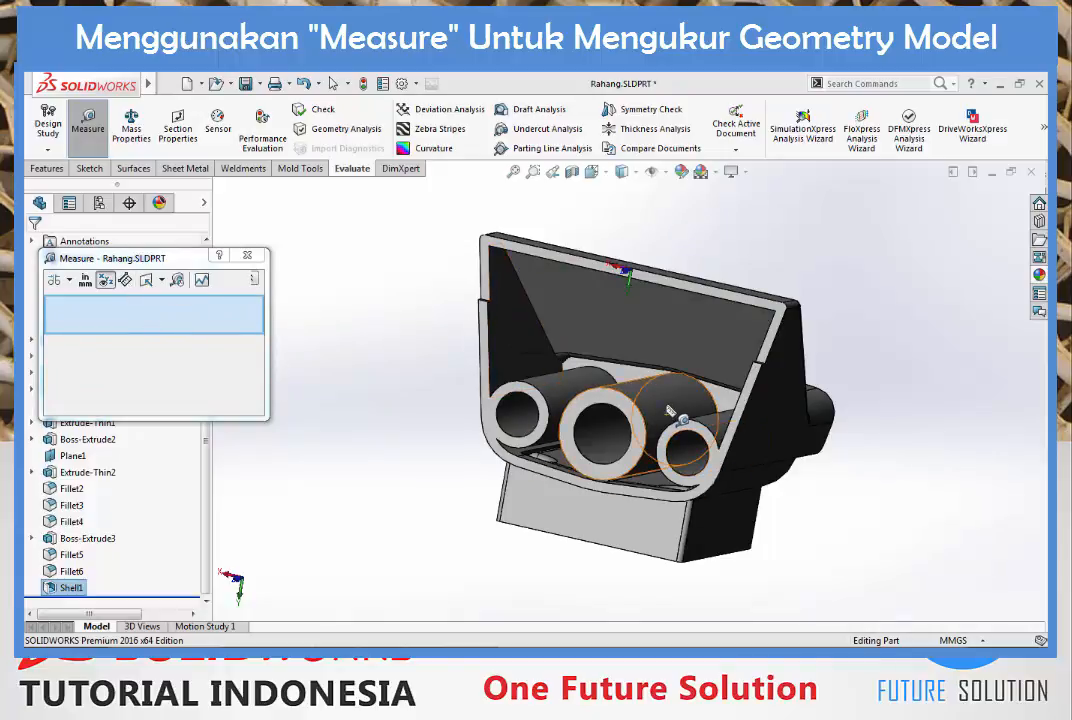
Step: Measure the radius of the rounded edge face on the block behind the housing
key("Left")
key("Left")
key("Left")
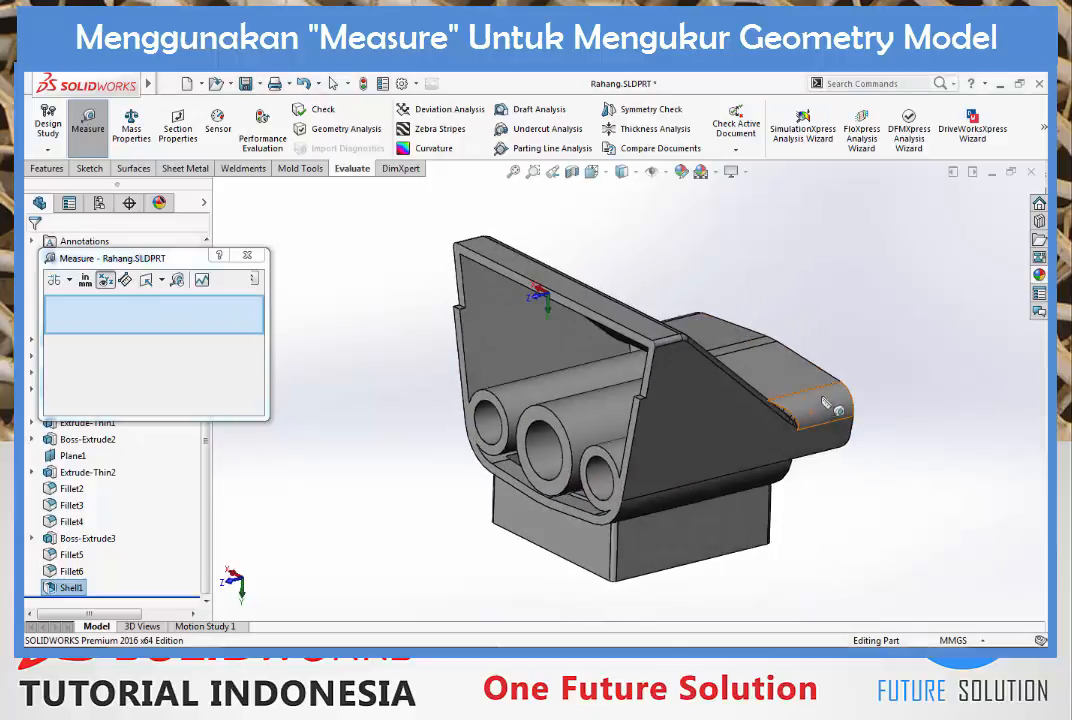
left_click(836, 410)
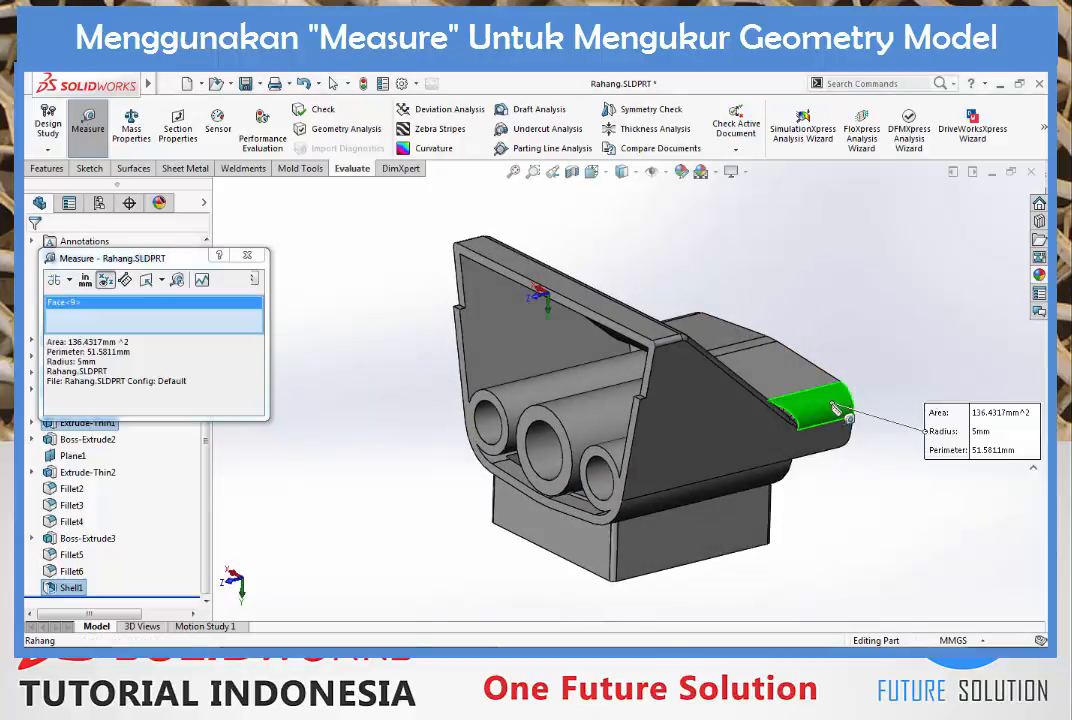